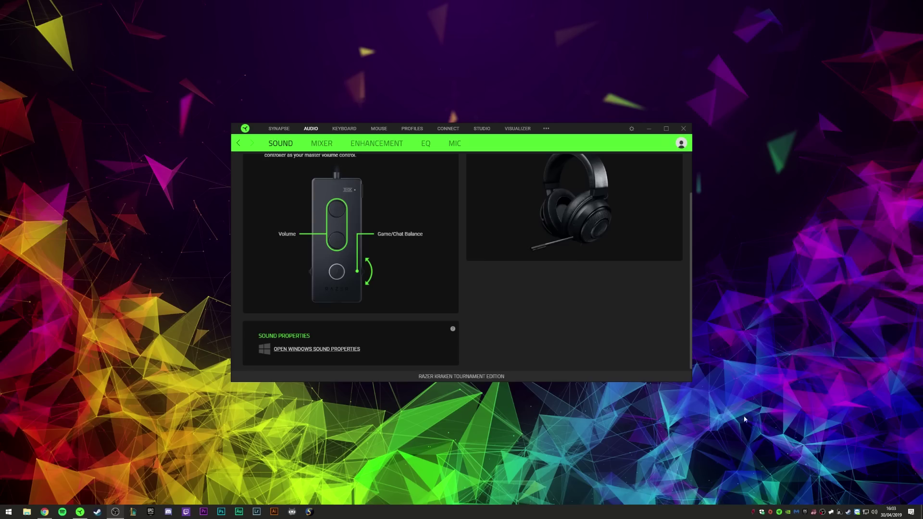
# Switch to the Audio Mixer page, then play and stop the THX Spatial Audio calibration test sound
pyautogui.scroll(3, 397, 288)
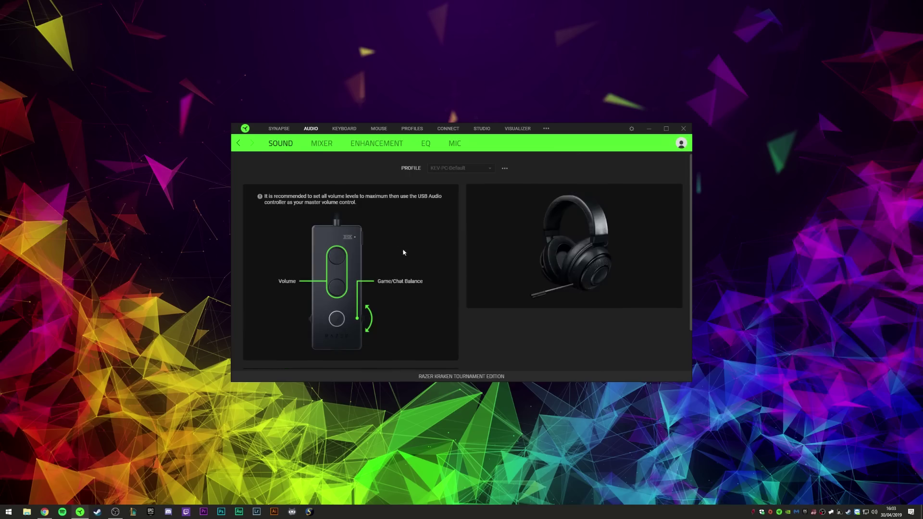
pyautogui.click(325, 146)
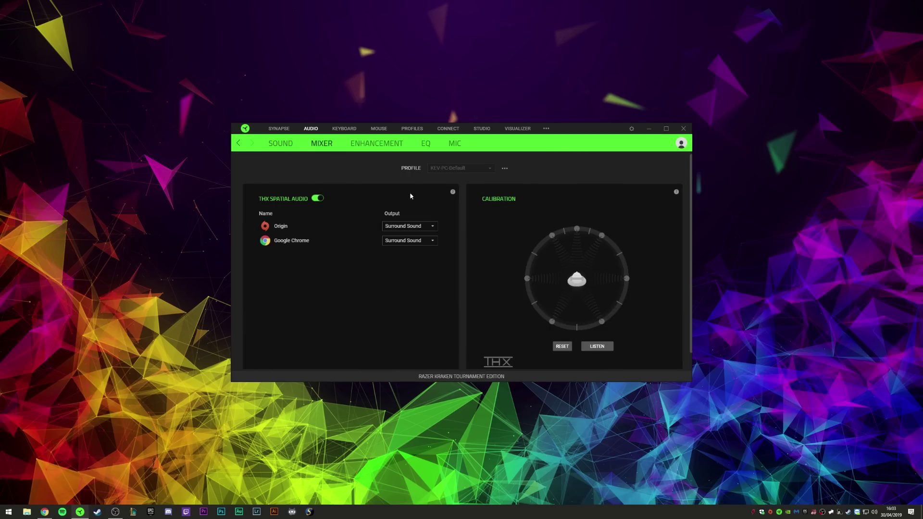
pyautogui.click(597, 347)
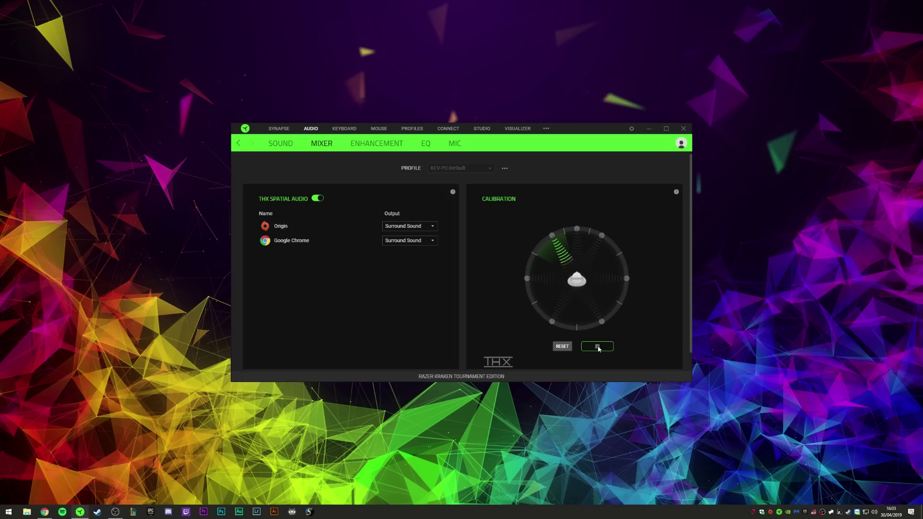
pyautogui.click(597, 347)
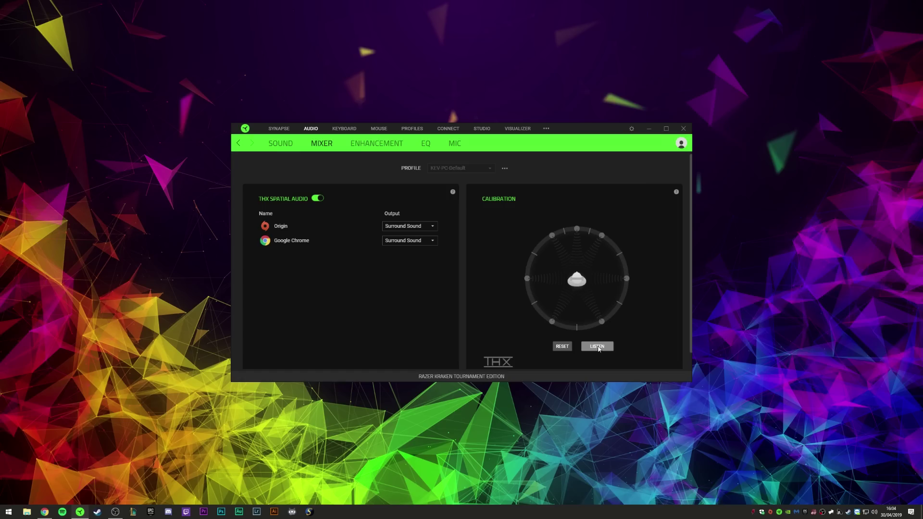
# Leave THX Spatial Audio switched off after several toggles, then check the Windows speaker volume
pyautogui.click(318, 198)
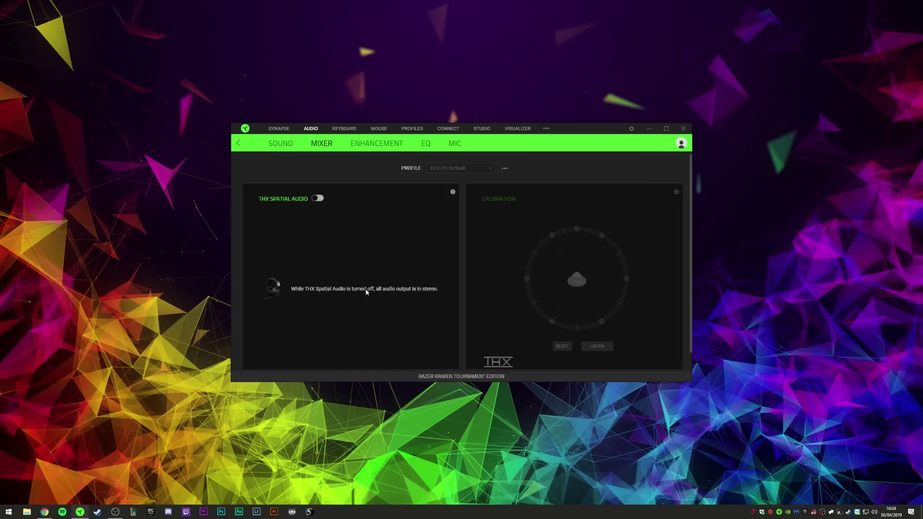
pyautogui.click(319, 199)
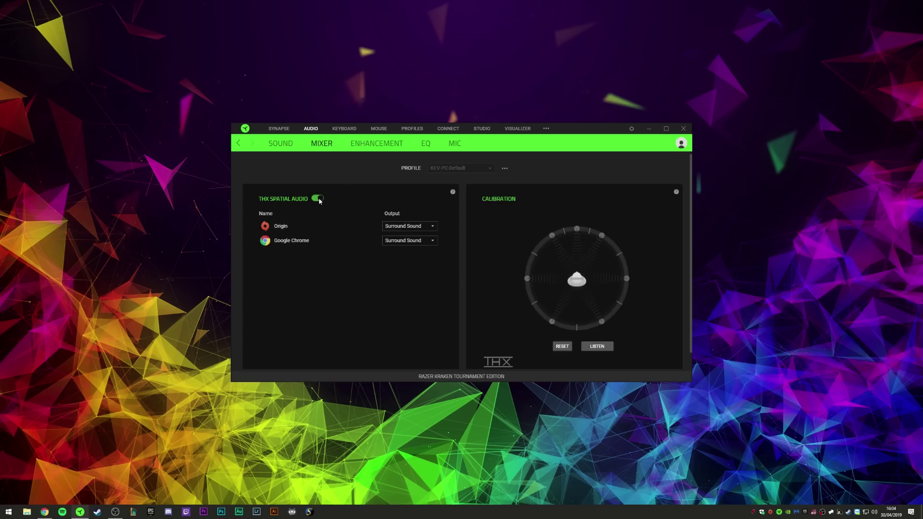
pyautogui.click(319, 200)
pyautogui.click(320, 200)
pyautogui.click(319, 199)
pyautogui.click(319, 199)
pyautogui.click(319, 200)
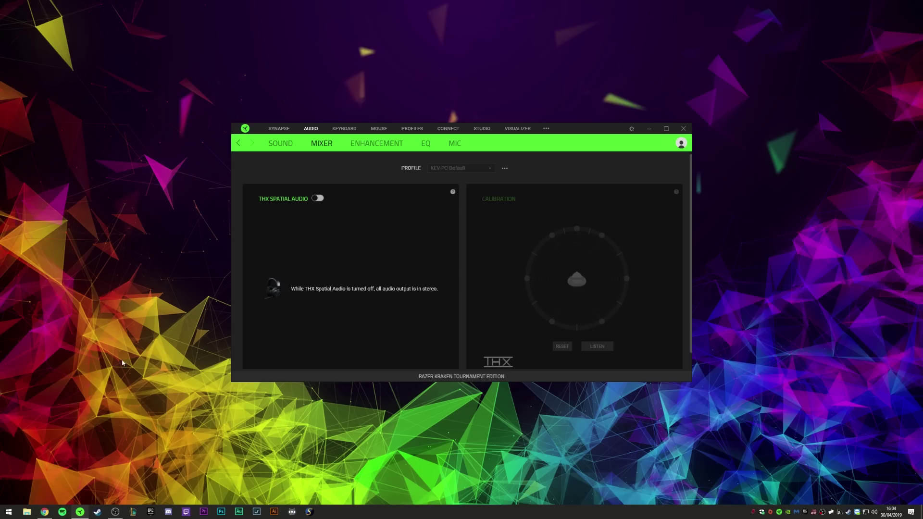
pyautogui.click(874, 512)
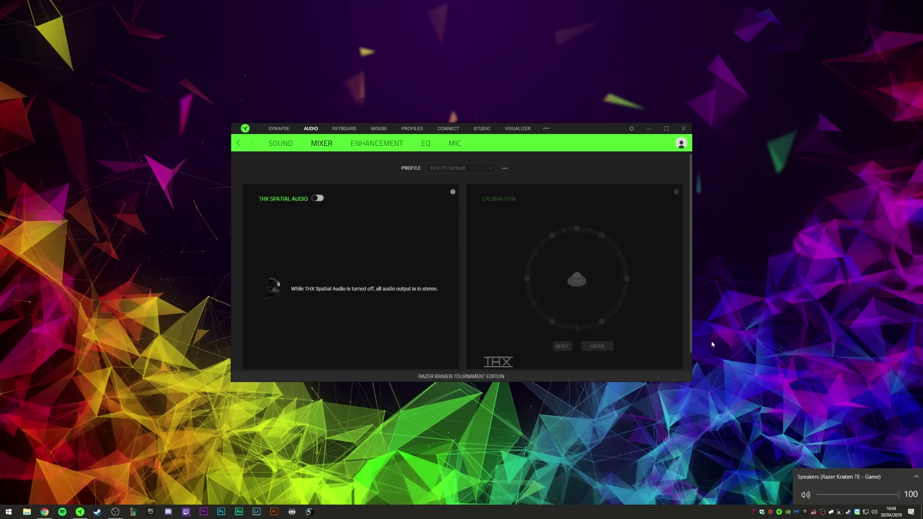
pyautogui.click(875, 405)
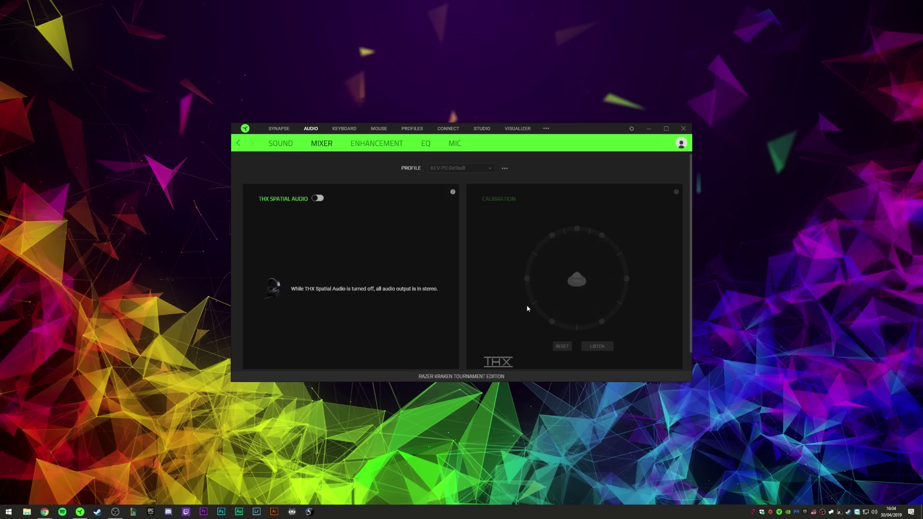
# Close Synapse and reach the classic Programs and Features list through 'Add or remove programs'
pyautogui.click(684, 129)
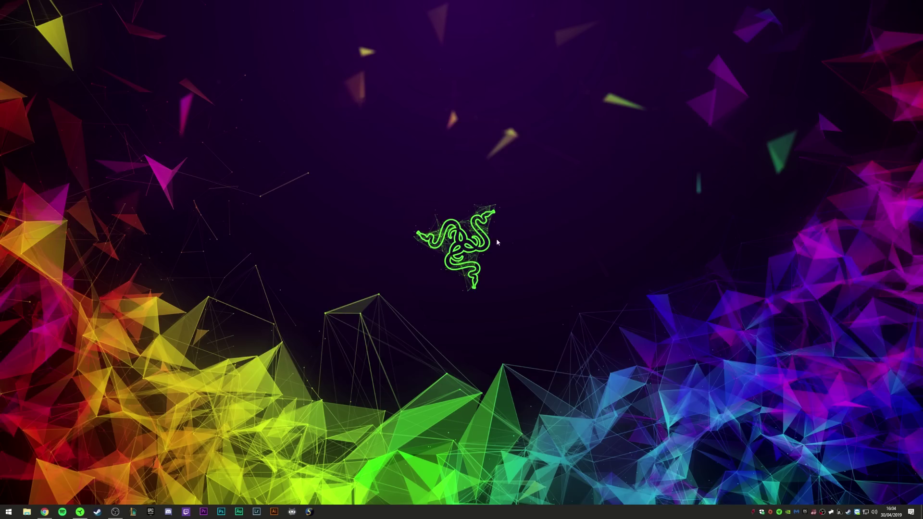
pyautogui.click(12, 514)
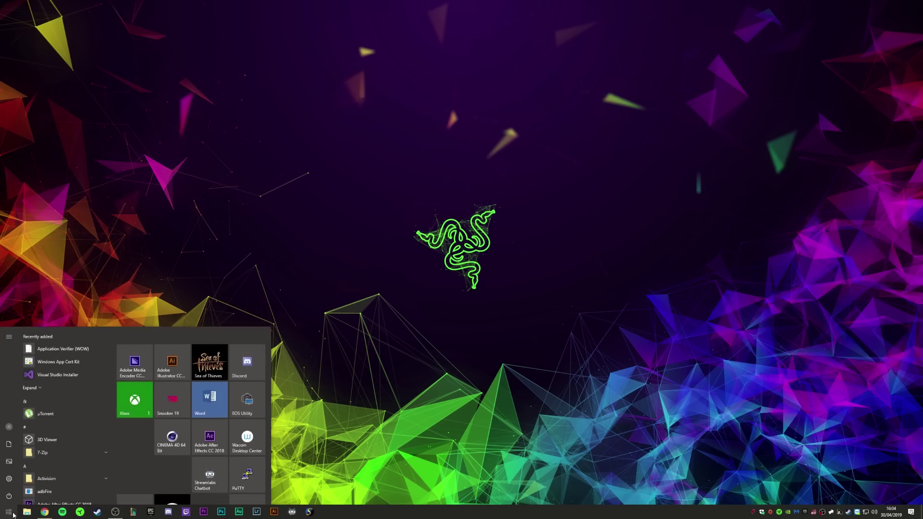
pyautogui.write('add')
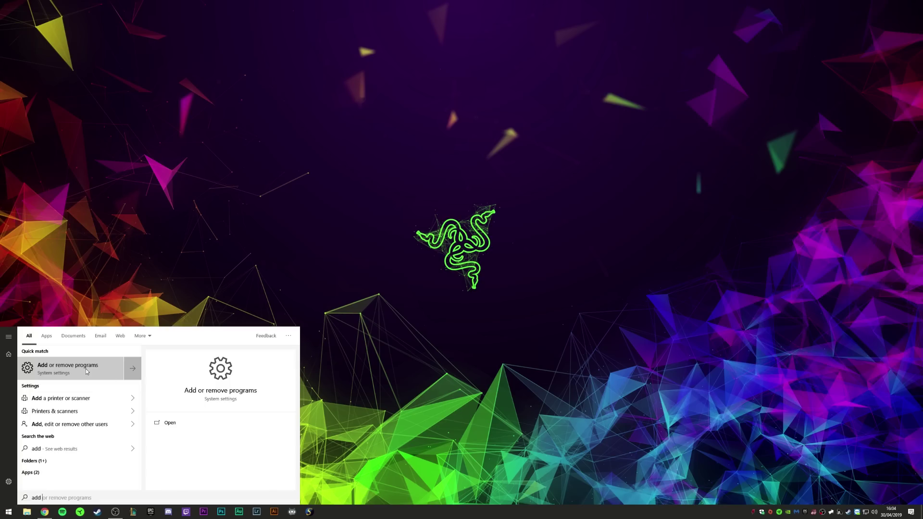
pyautogui.click(87, 371)
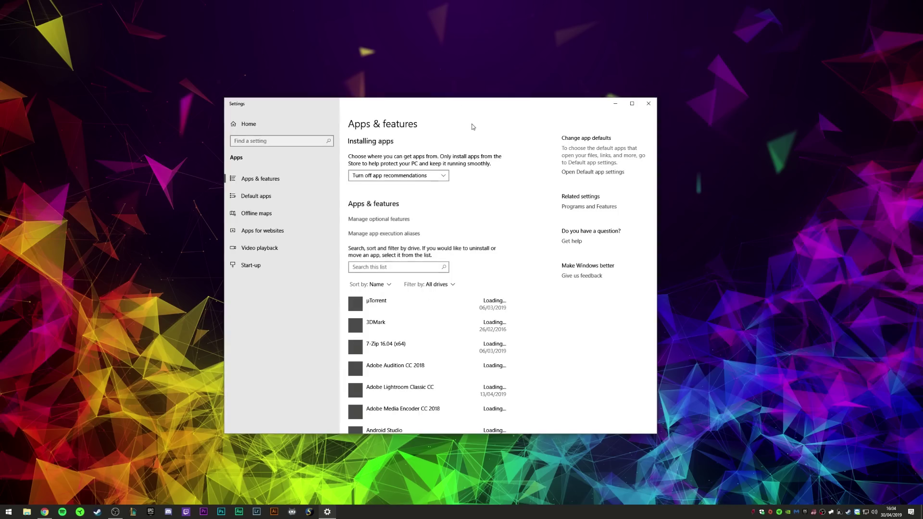
pyautogui.click(565, 207)
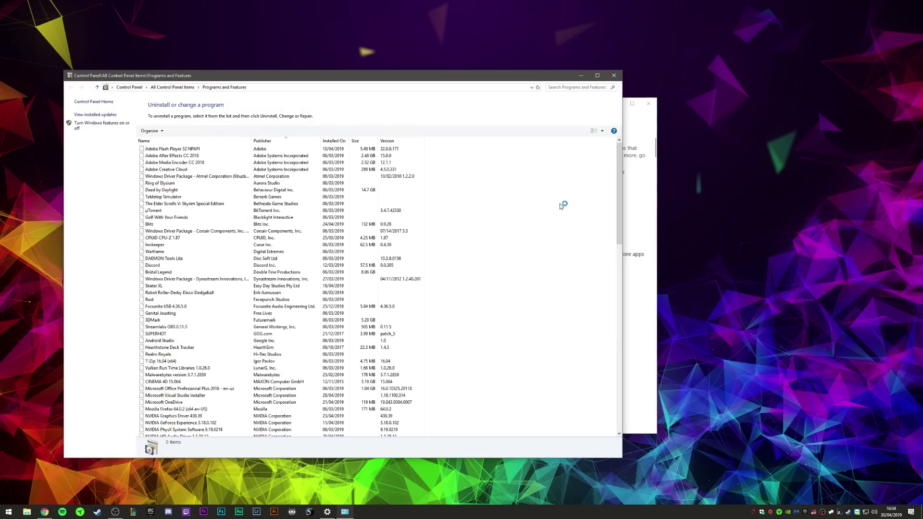
pyautogui.click(648, 103)
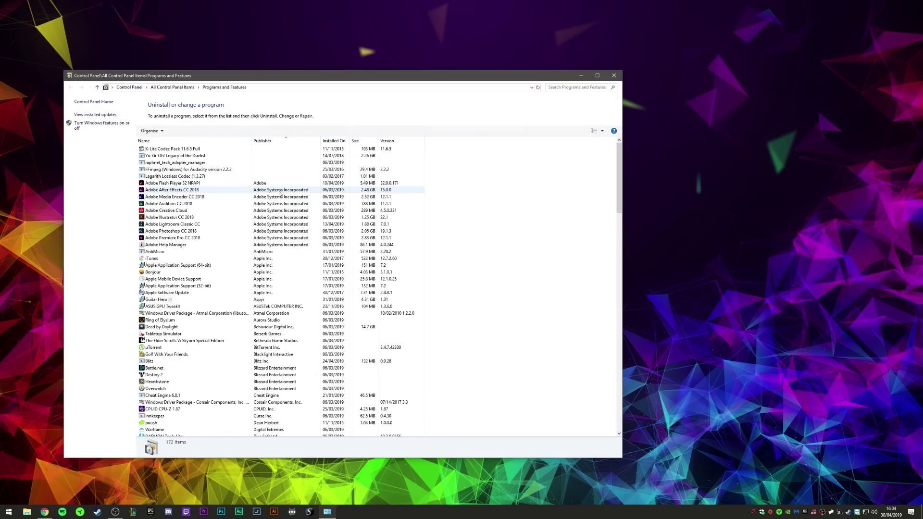
# Sort installed programs by name and bring up the uninstall options for Razer Synapse
pyautogui.click(207, 354)
pyautogui.press('s')
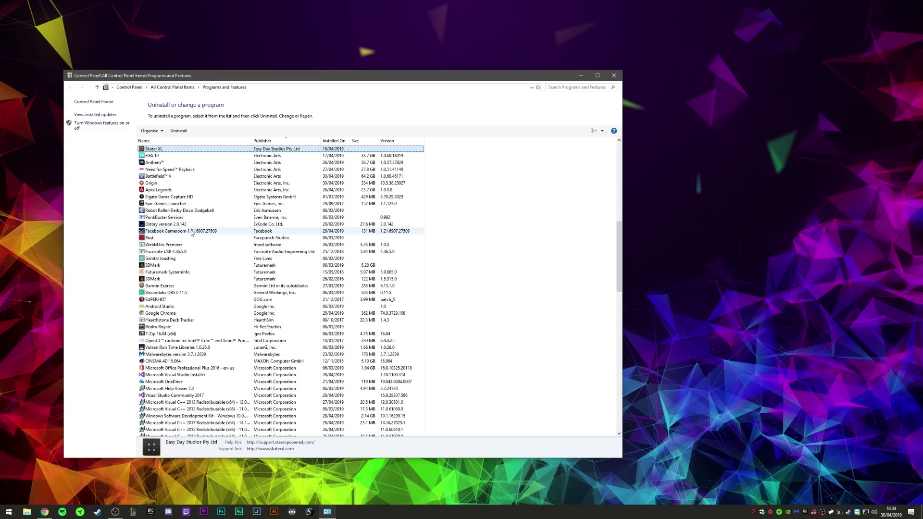
pyautogui.press('s')
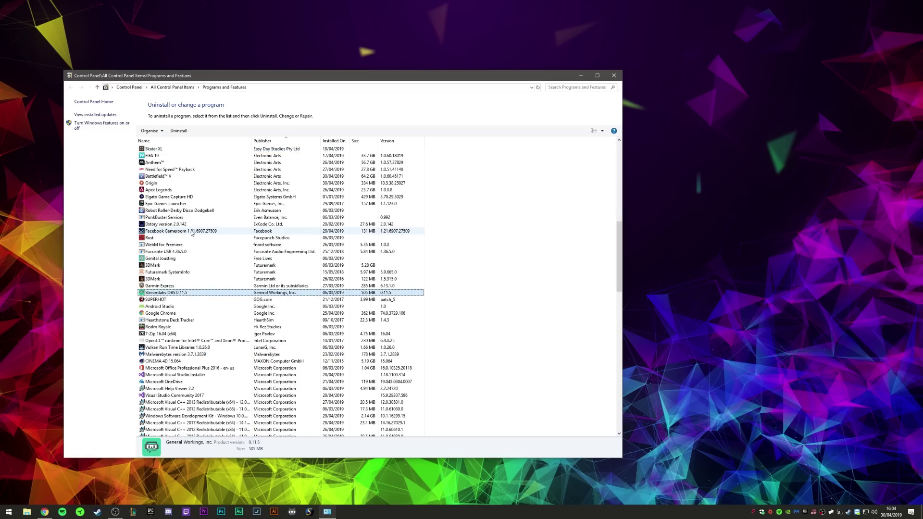
pyautogui.click(215, 143)
pyautogui.press('r')
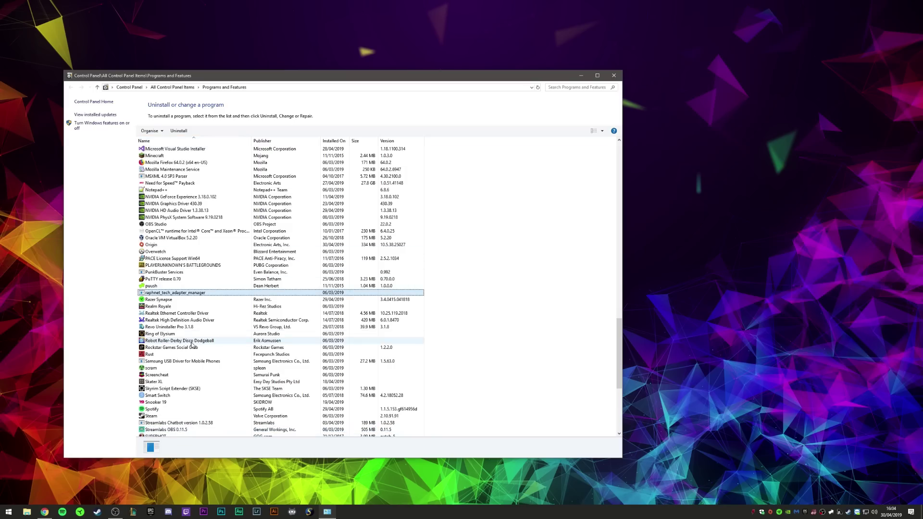
pyautogui.click(160, 300)
pyautogui.rightClick(160, 301)
pyautogui.click(162, 300)
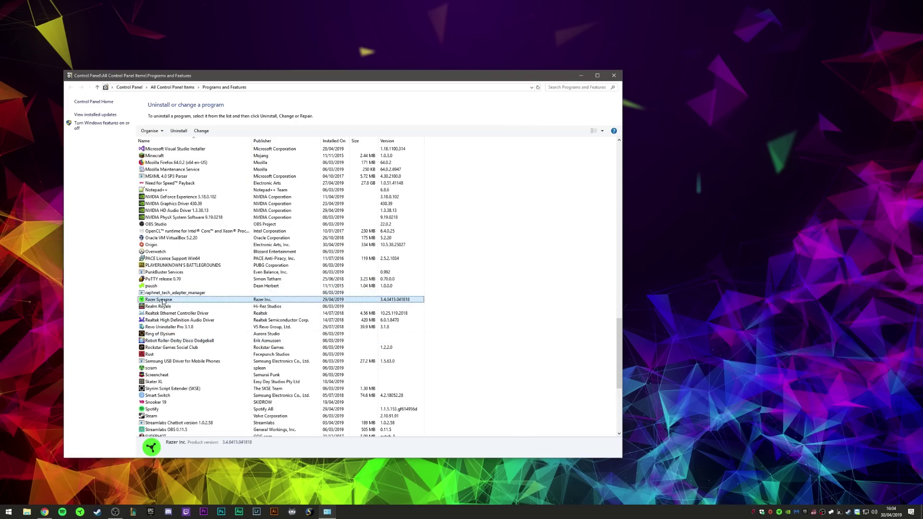
pyautogui.rightClick(163, 301)
# Uninstall all Razer software with Remove All, then permanently delete the Program Files (x86) Razer folder
pyautogui.click(127, 305)
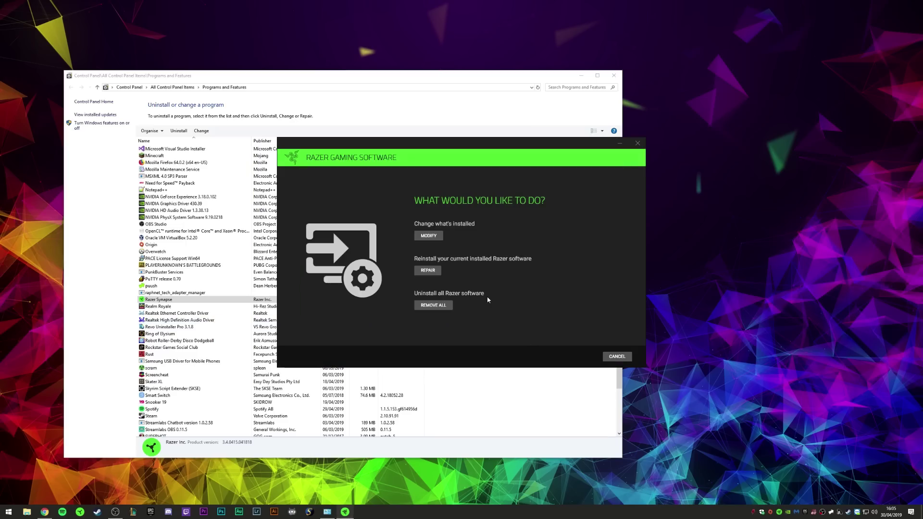
pyautogui.click(430, 306)
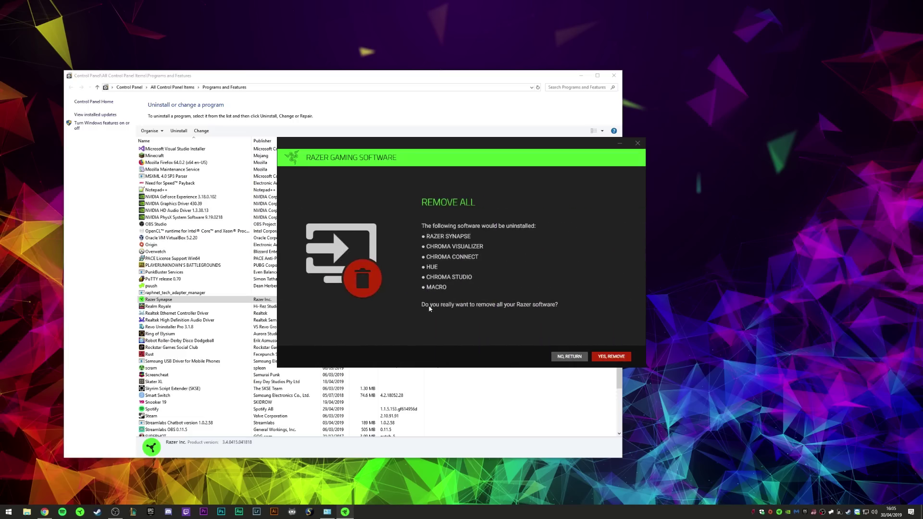
pyautogui.click(611, 357)
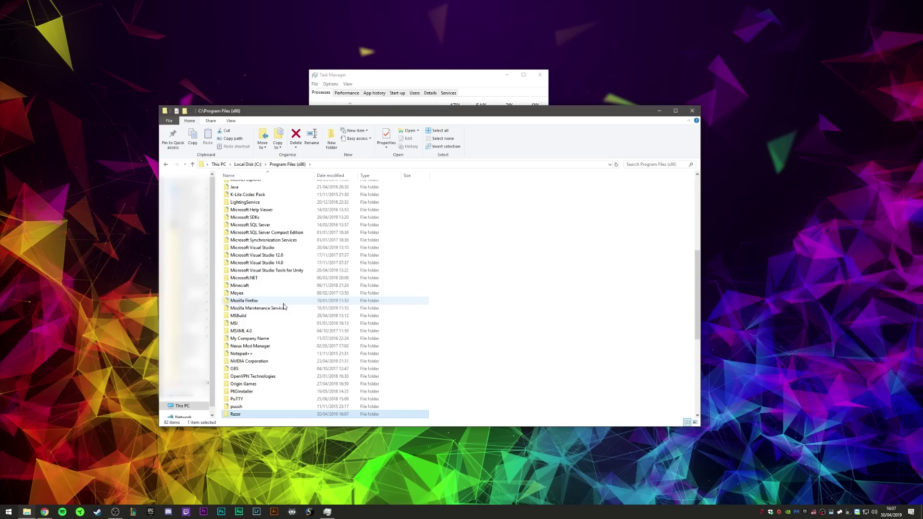
pyautogui.hotkey('shift', 'Delete')
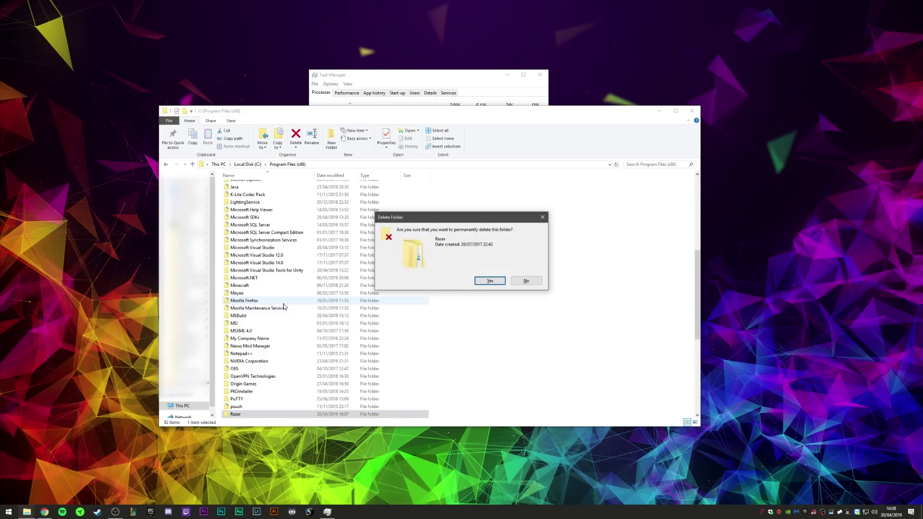
# Confirm permanent deletion of the Program Files (x86) Razer folder with administrator approval
pyautogui.press('Return')
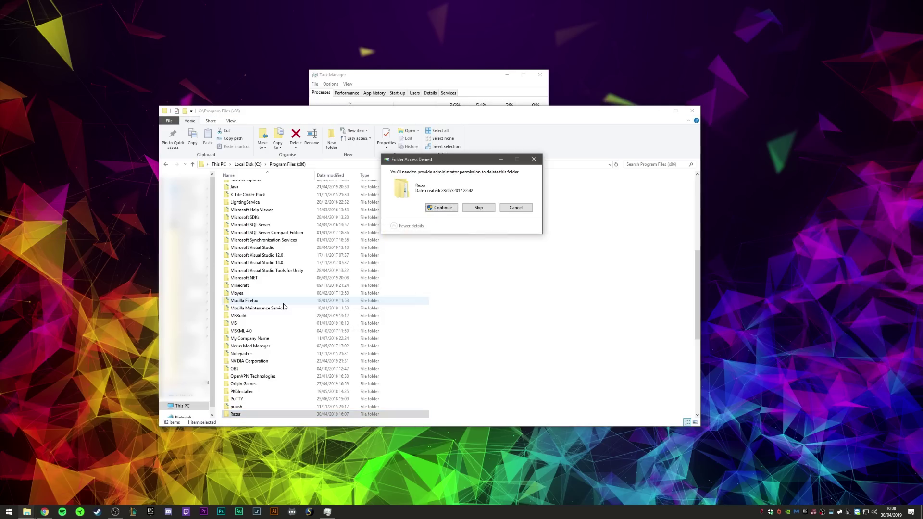
pyautogui.click(444, 210)
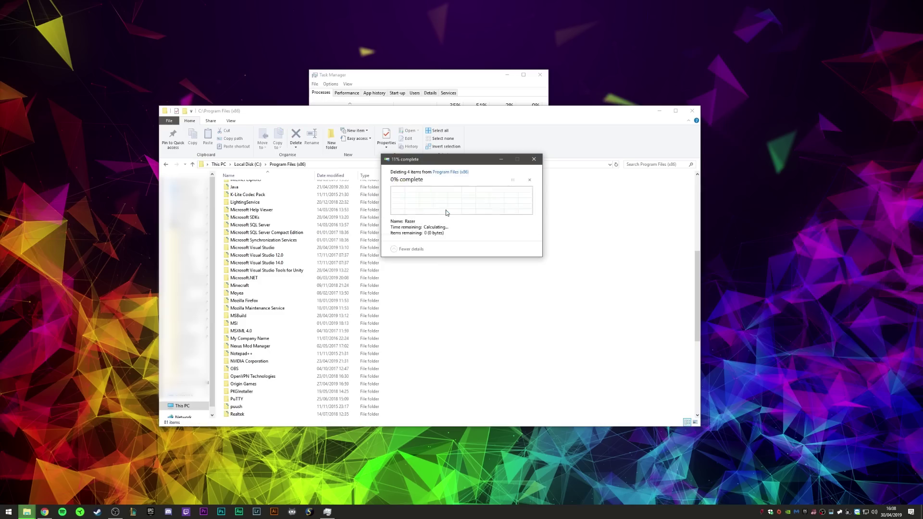
pyautogui.hotkey('alt', 'F4')
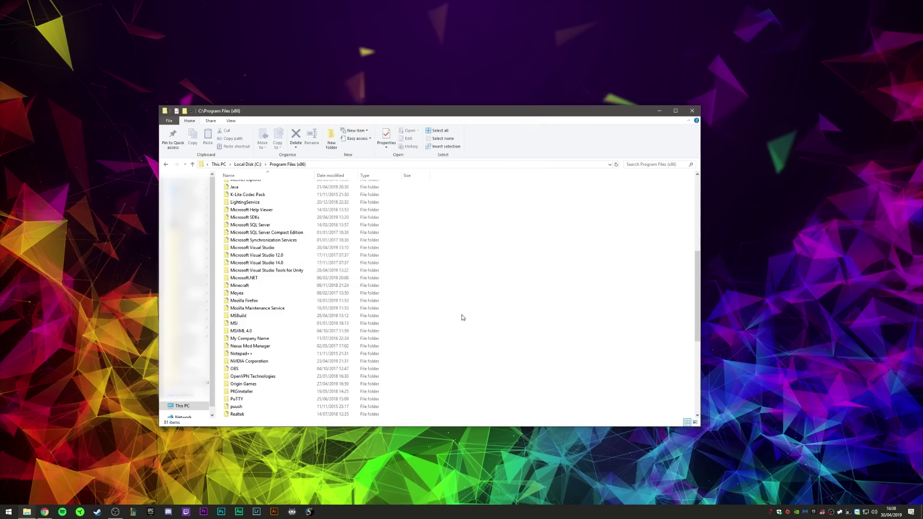
# Delete the leftover Razer folder from C:\ProgramData
pyautogui.doubleClick(242, 347)
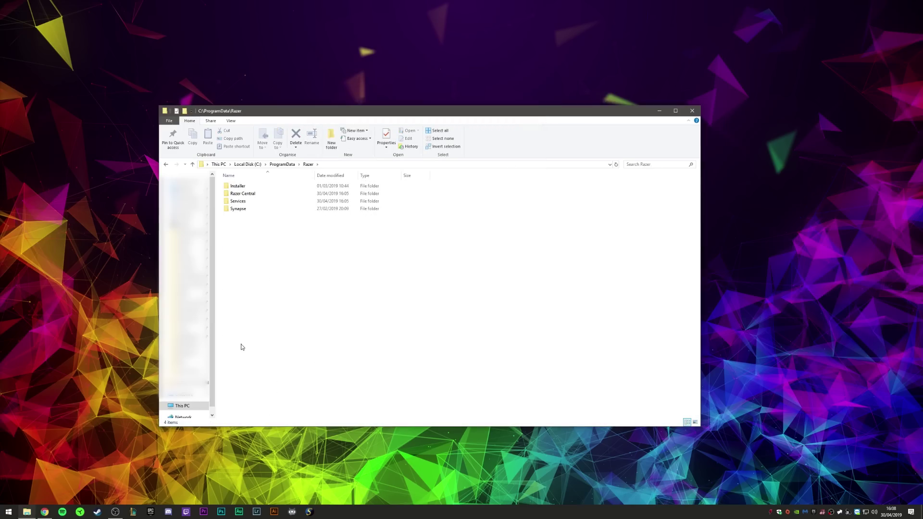
pyautogui.hotkey('alt', 'Up')
pyautogui.press('Delete')
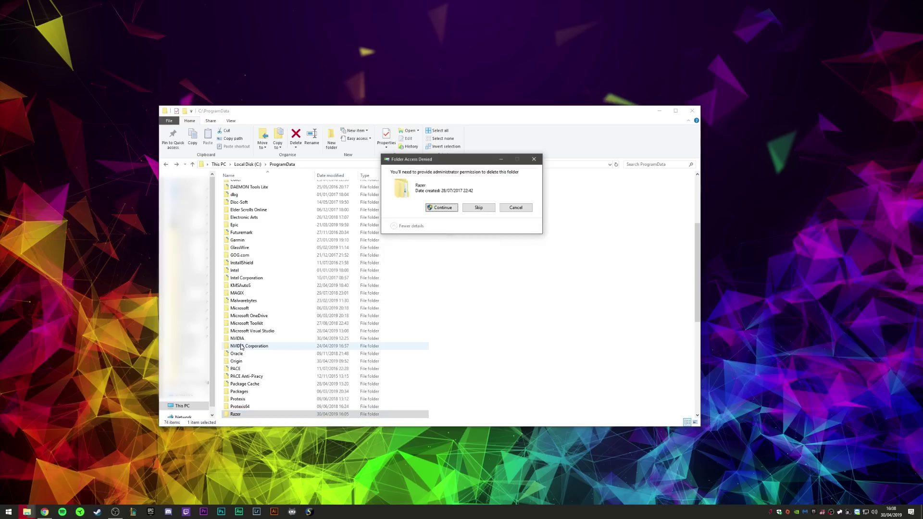
pyautogui.press('Return')
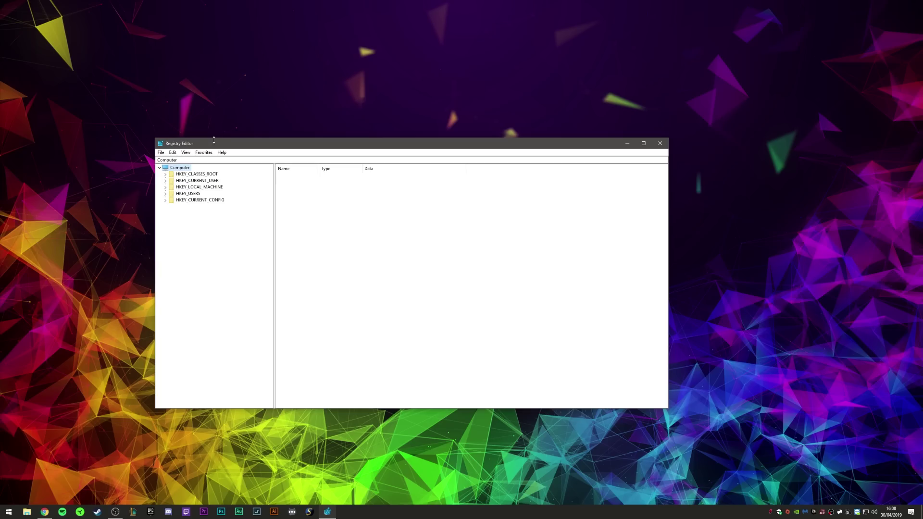
# Delete the RAZER key and its subkeys under HKEY_LOCAL_MACHINE\SOFTWARE
pyautogui.doubleClick(198, 187)
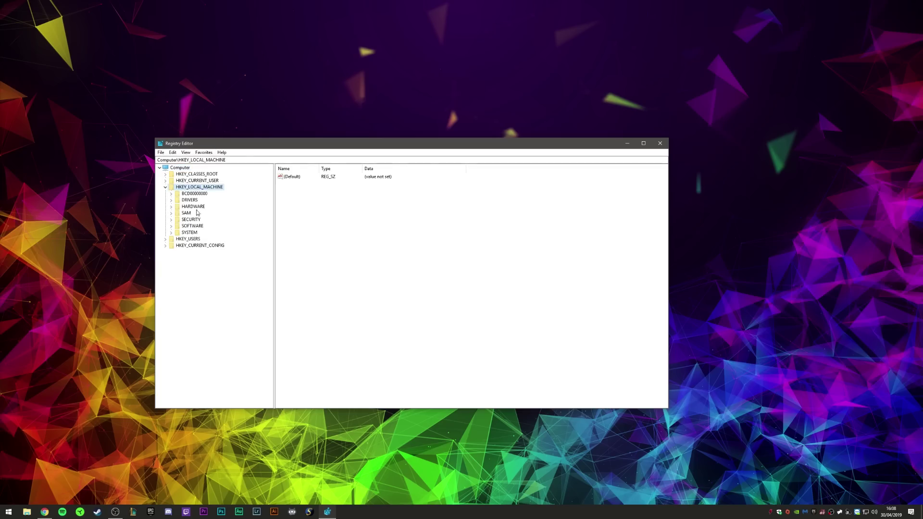
pyautogui.doubleClick(194, 226)
pyautogui.write('r')
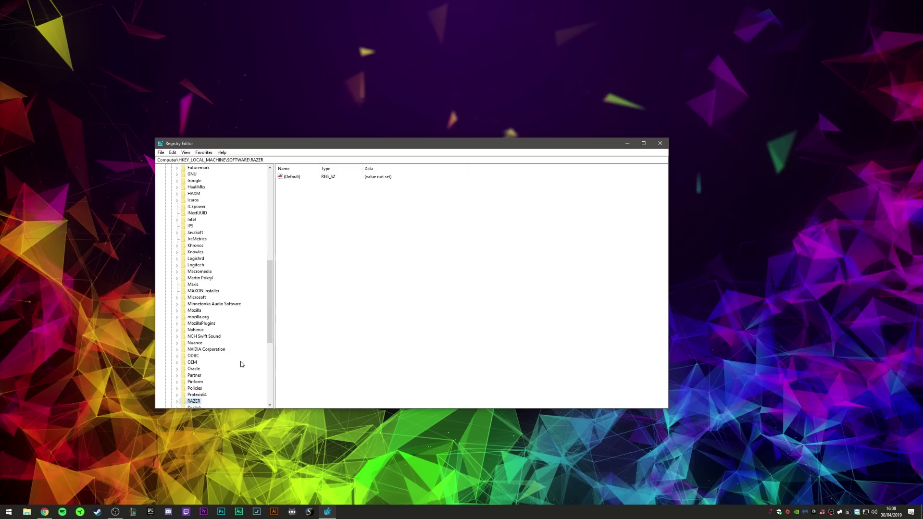
pyautogui.press('Delete')
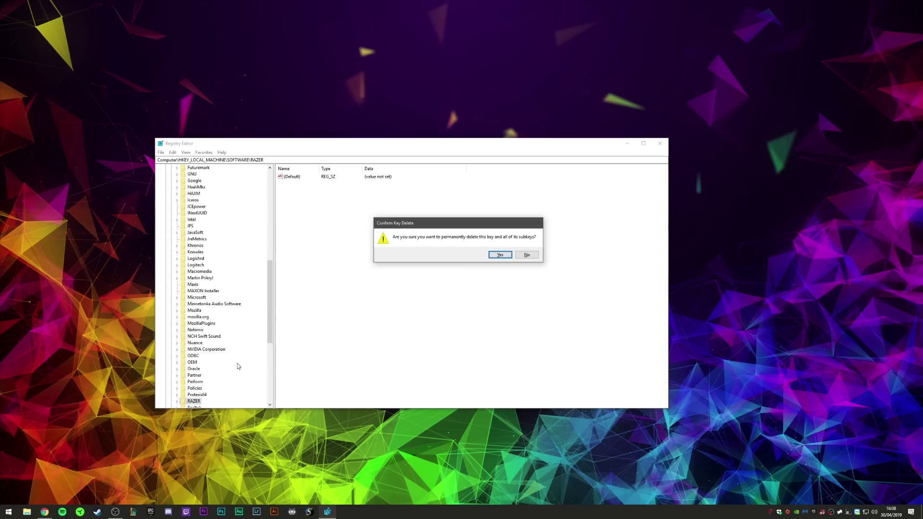
pyautogui.press('Return')
# Delete the THX key from HKEY_LOCAL_MACHINE\SOFTWARE and return to the SOFTWARE key
pyautogui.scroll(-4, 238, 367)
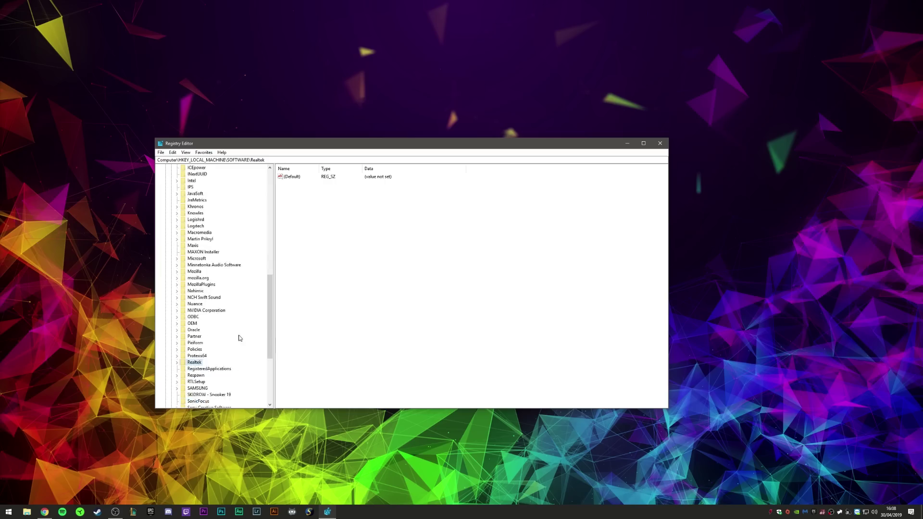
pyautogui.scroll(-1, 222, 344)
pyautogui.click(192, 382)
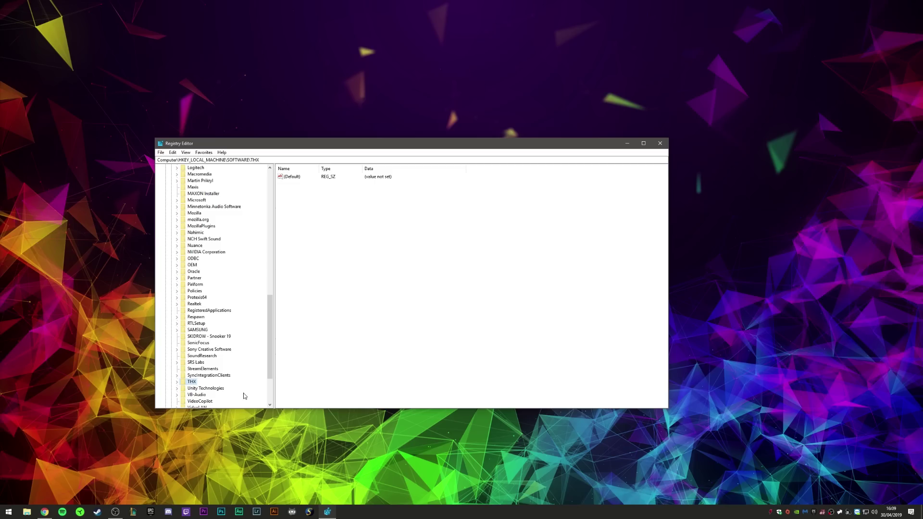
pyautogui.press('Delete')
pyautogui.press('Return')
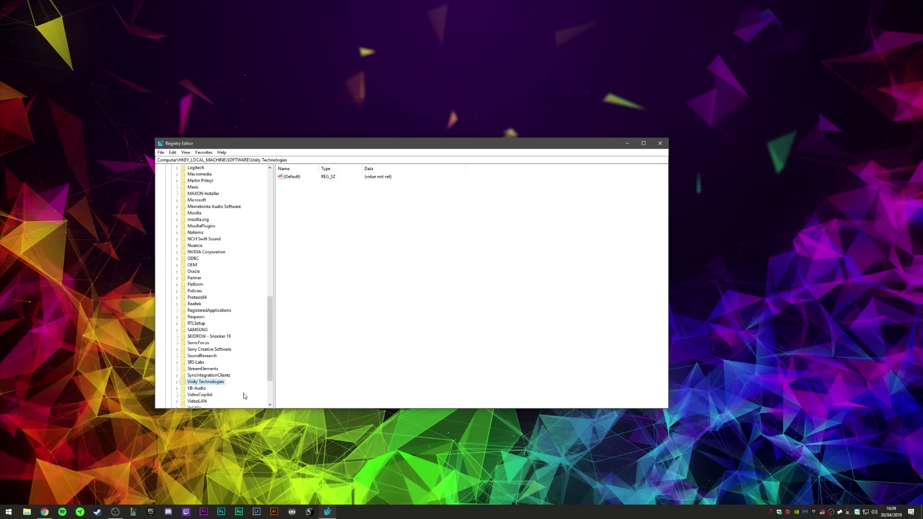
pyautogui.scroll(20, 215, 266)
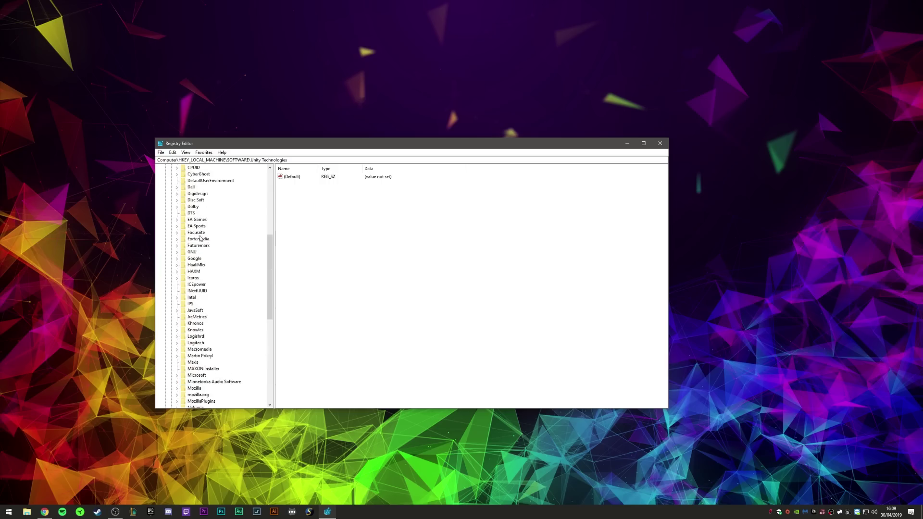
pyautogui.click(187, 229)
pyautogui.scroll(-3, 226, 246)
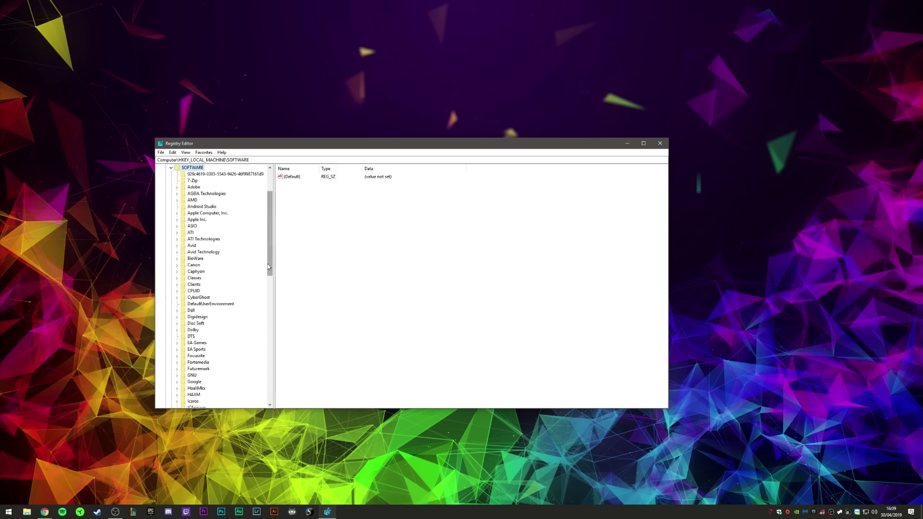
# Expand SOFTWARE\WOW6432Node and scan its subkeys for remaining Razer entries
pyautogui.moveTo(273, 258); pyautogui.dragTo(273, 382)
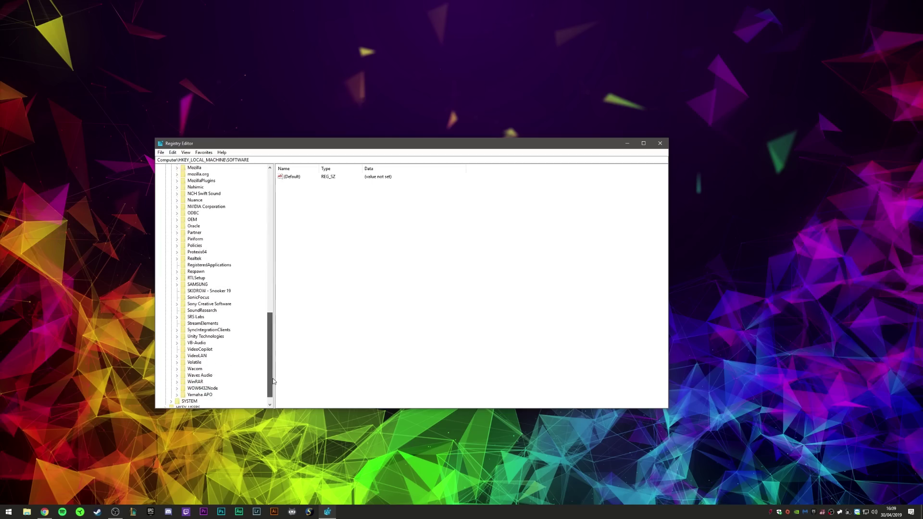
pyautogui.doubleClick(204, 388)
pyautogui.scroll(-10, 222, 383)
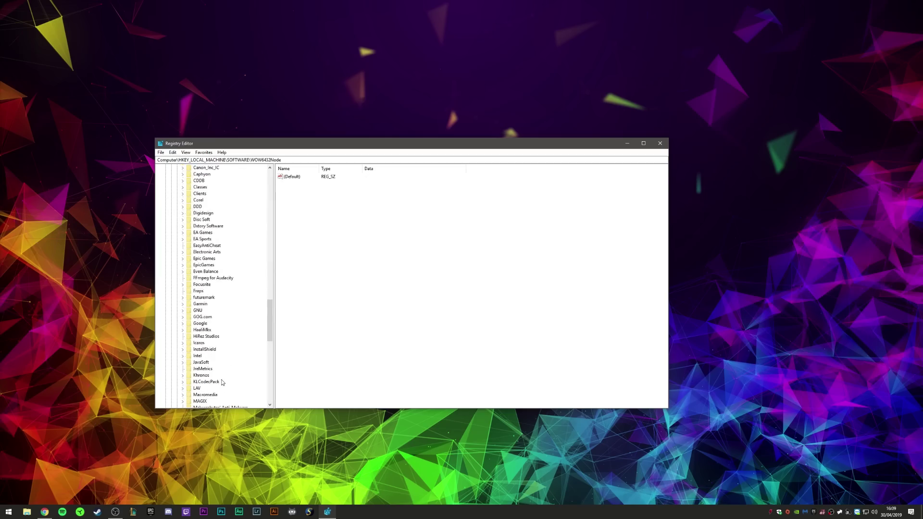
pyautogui.scroll(-10, 222, 383)
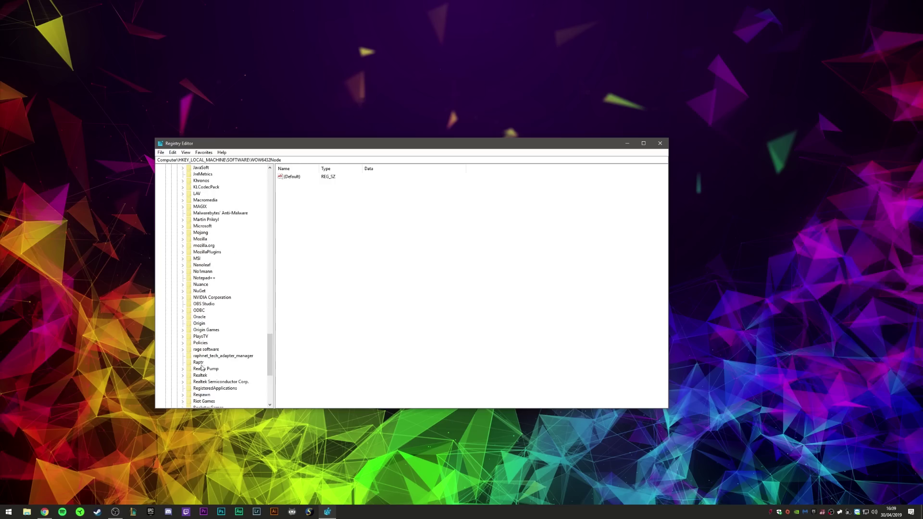
pyautogui.scroll(-4, 201, 368)
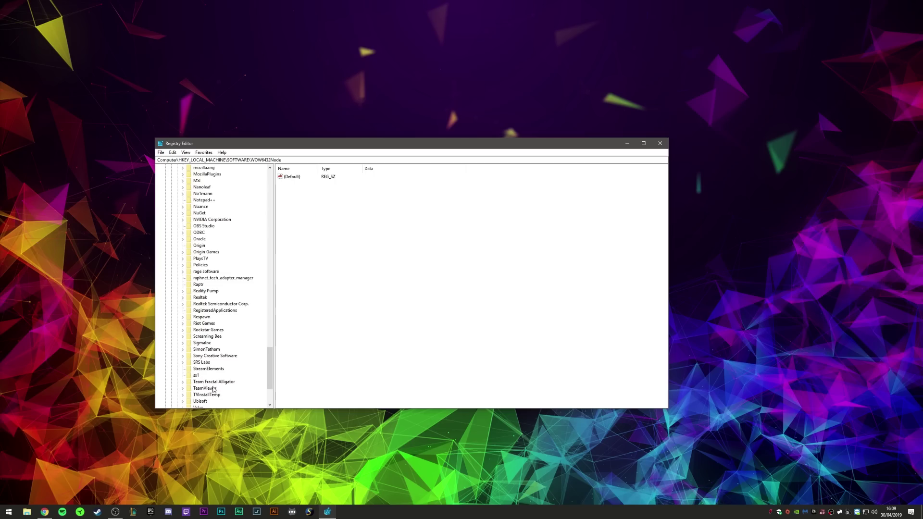
pyautogui.scroll(-1, 213, 390)
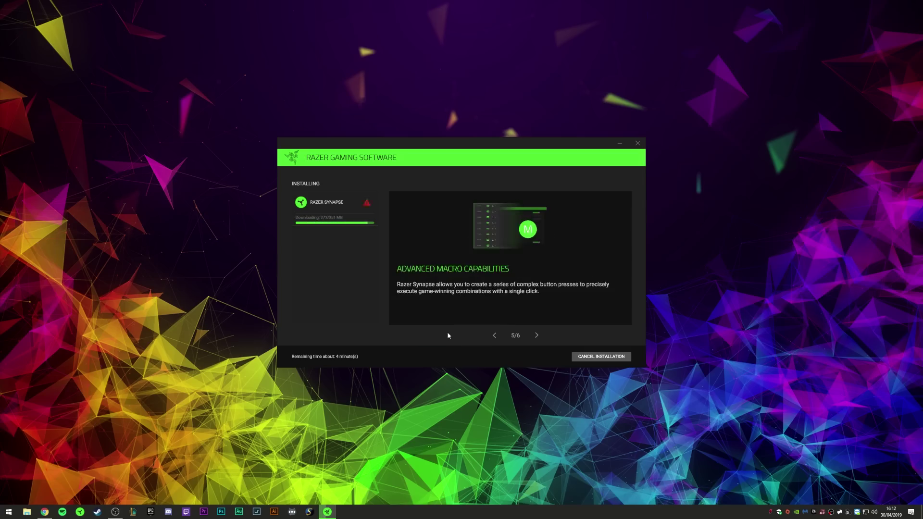
# Retry the failed server download so the Razer Synapse installation resumes
pyautogui.click(623, 355)
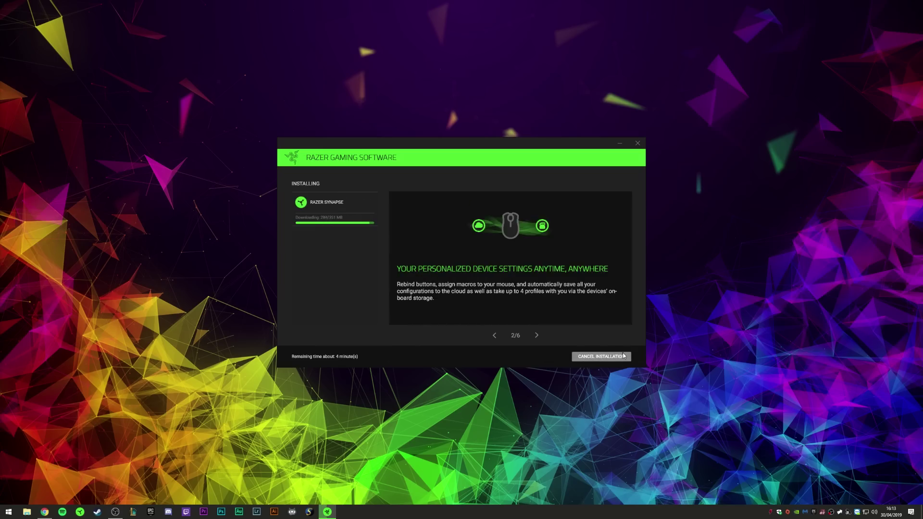